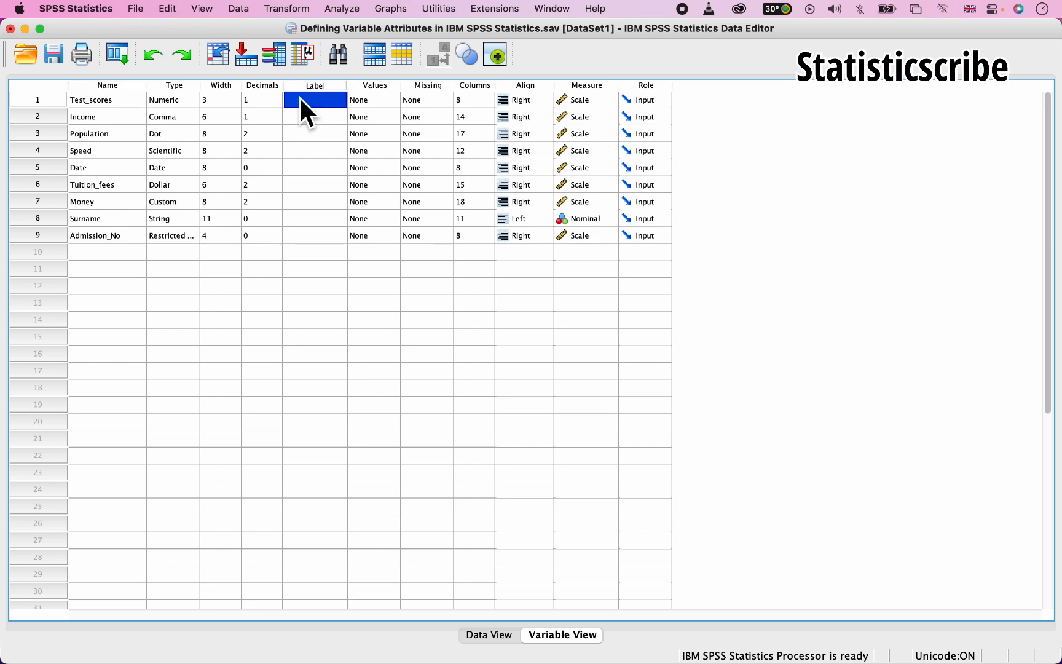
Enter "Scores of Students in Mathematics Exams" as the label of the Test_scores variable
left_click(301, 99)
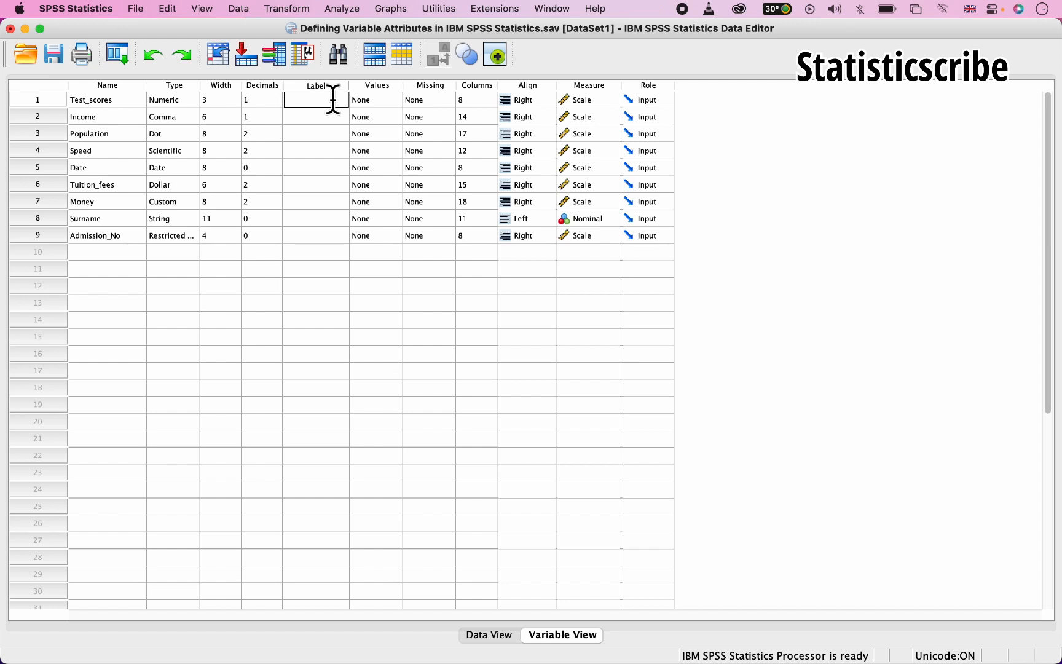
left_click(107, 102)
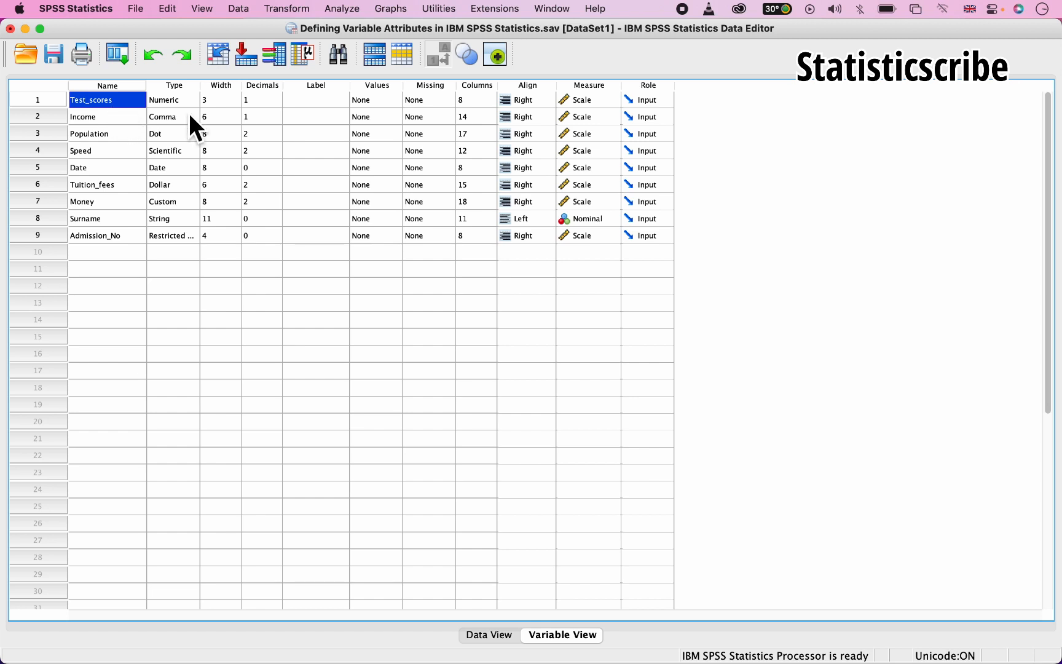
left_click(301, 99)
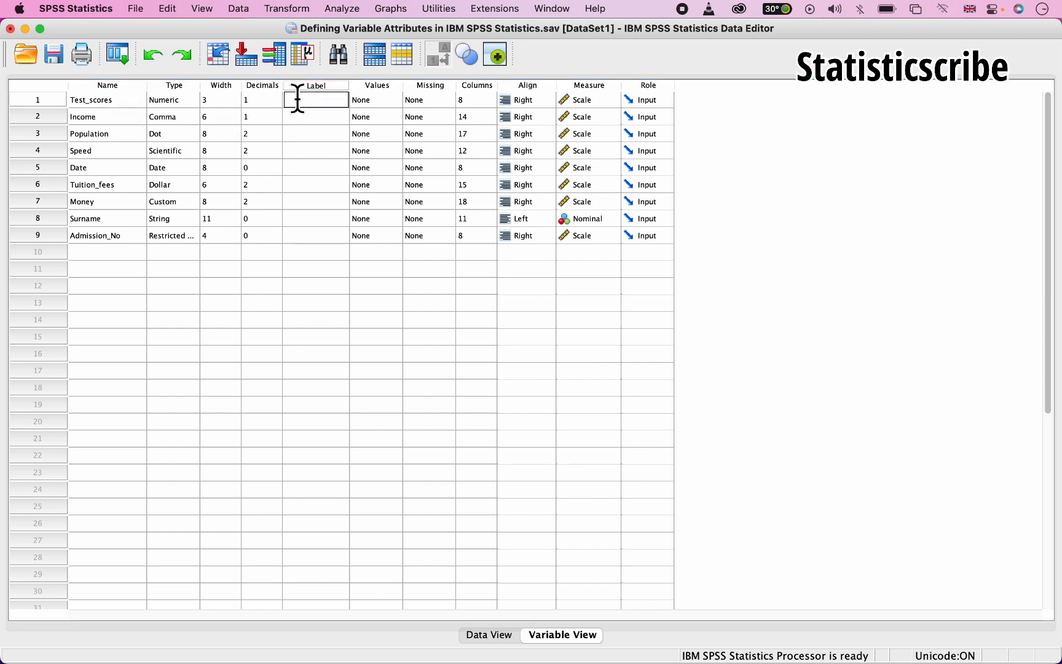
type("Scores of Students in MAt")
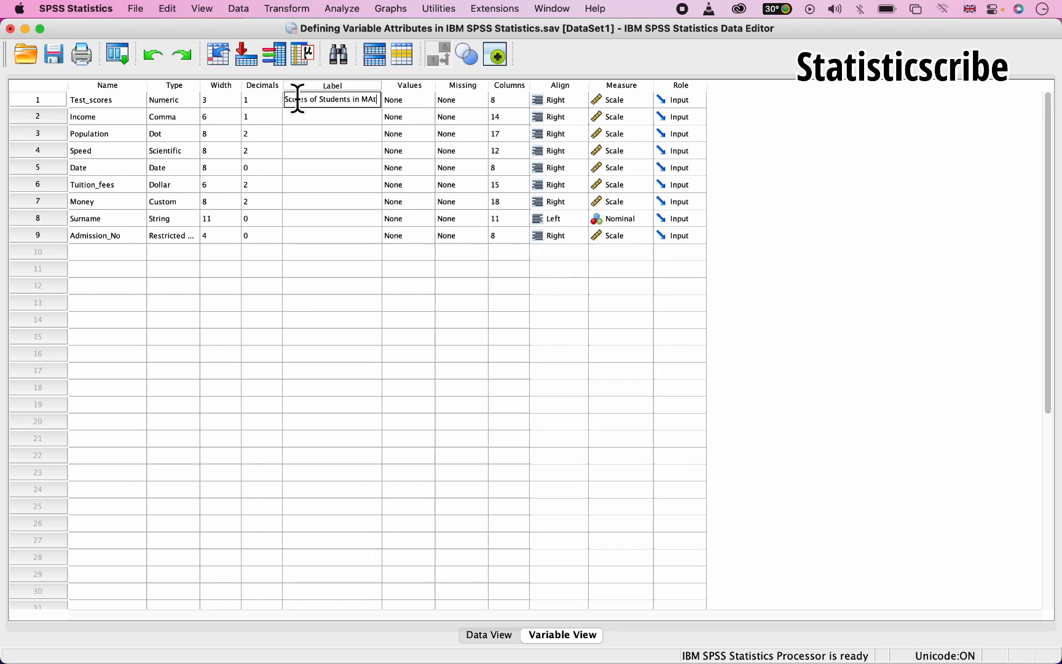
key("BackSpace")
key("BackSpace")
type("athematics")
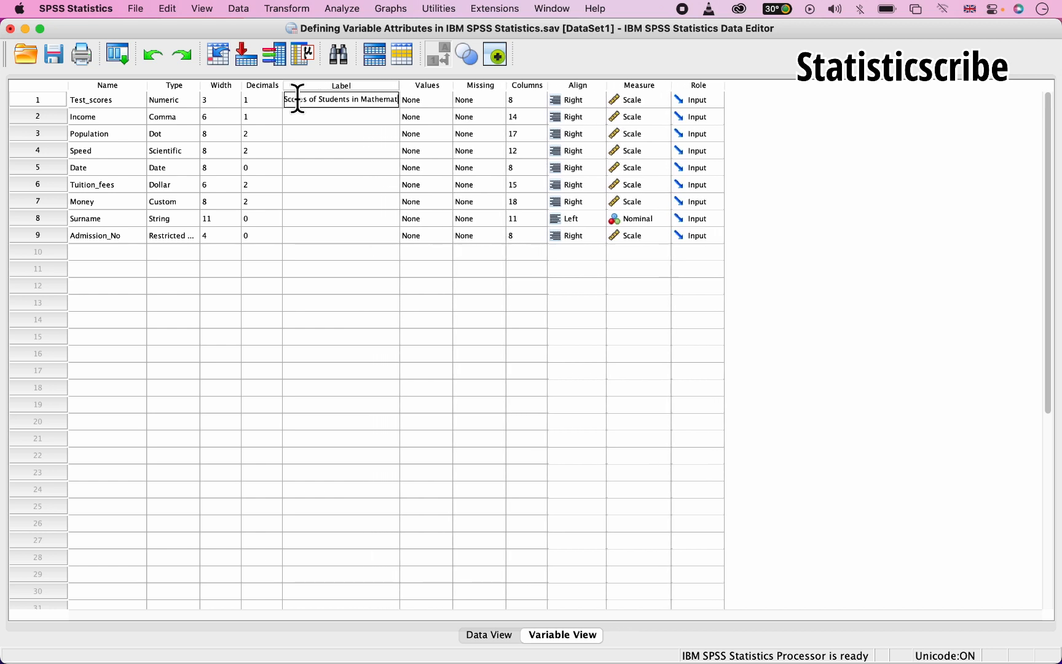
type("n")
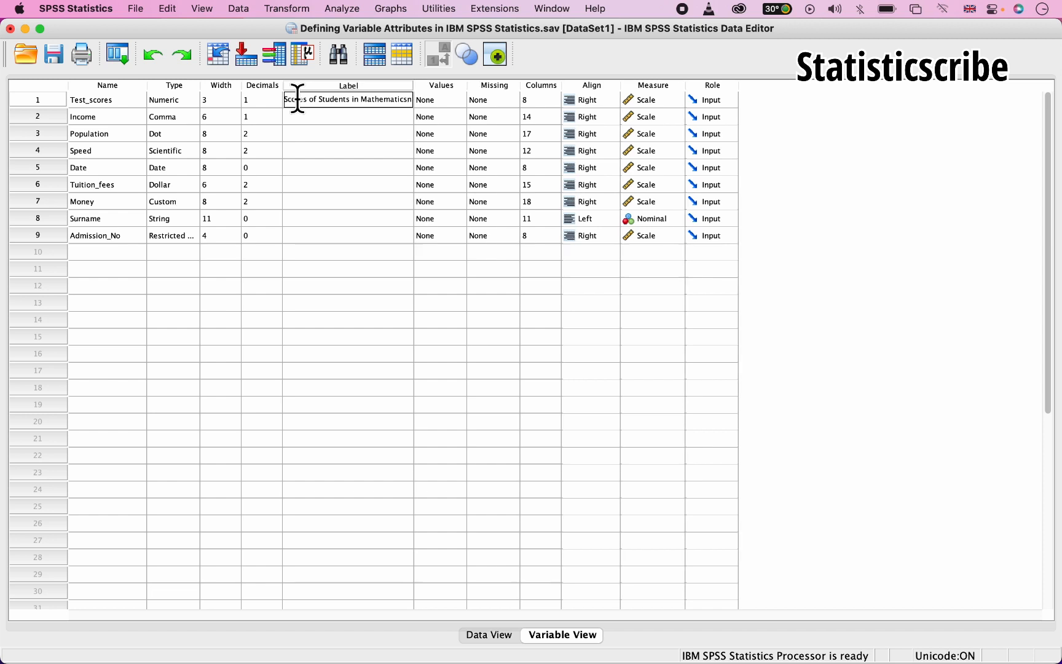
key("BackSpace")
type("Exams")
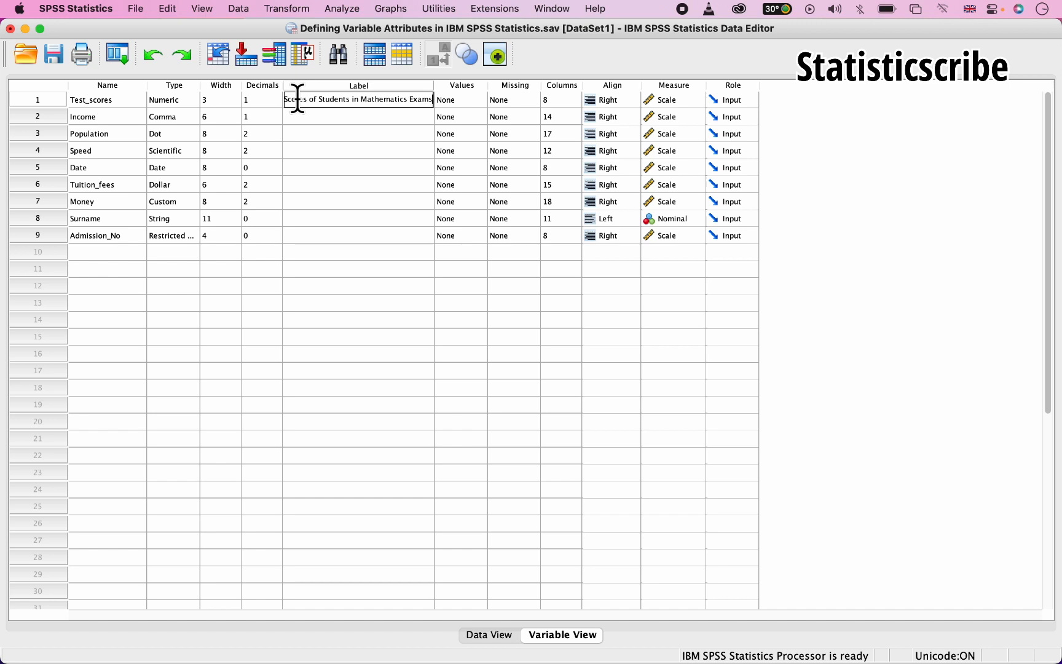
key("Return")
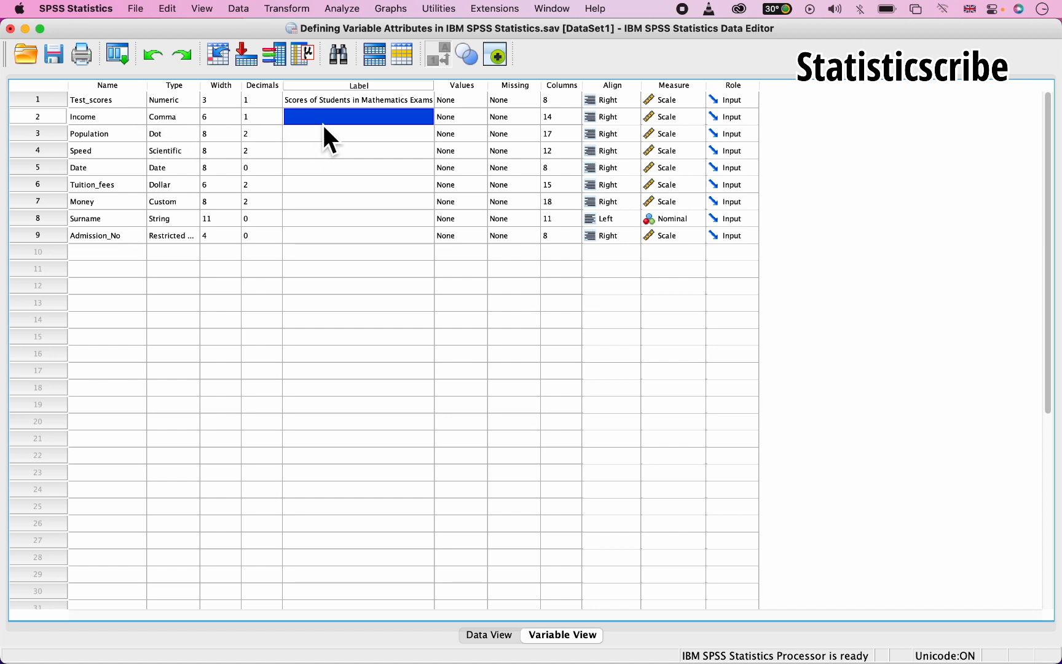
Label the Income variable "Average income of Parent" and the Population variable "Population size of Nigeria in 2006"
type("Average")
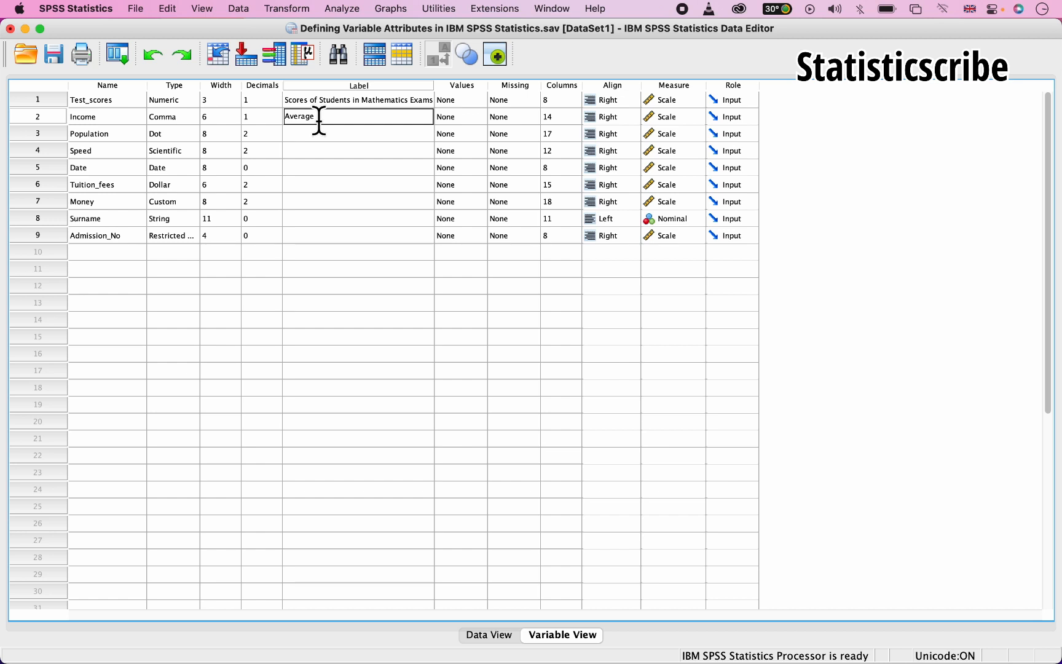
type(" Income of Parent")
key("Return")
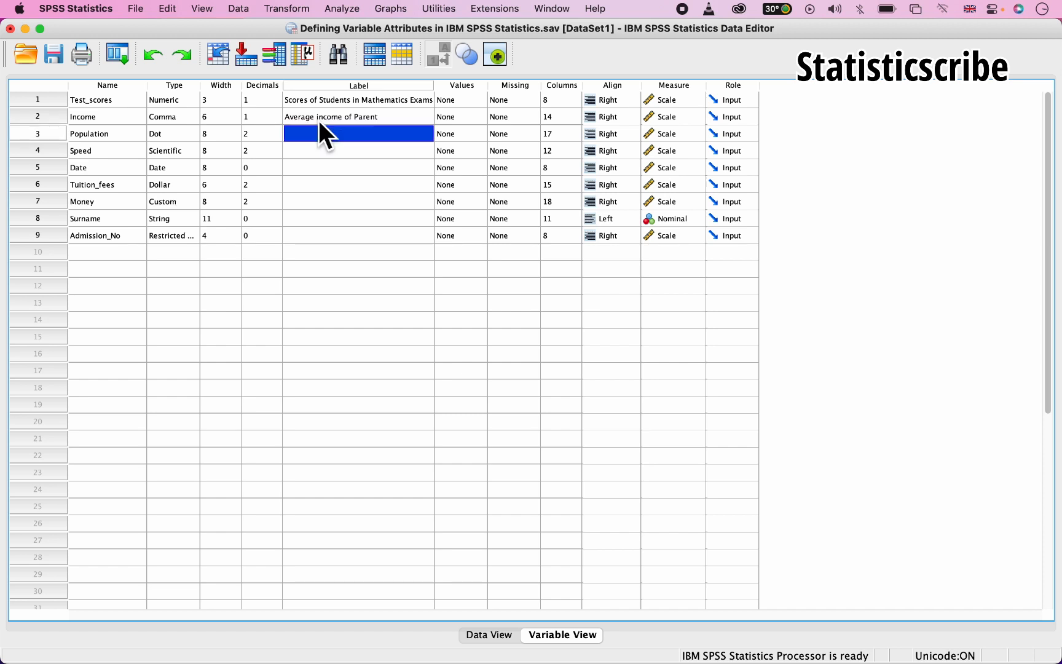
type("Population size")
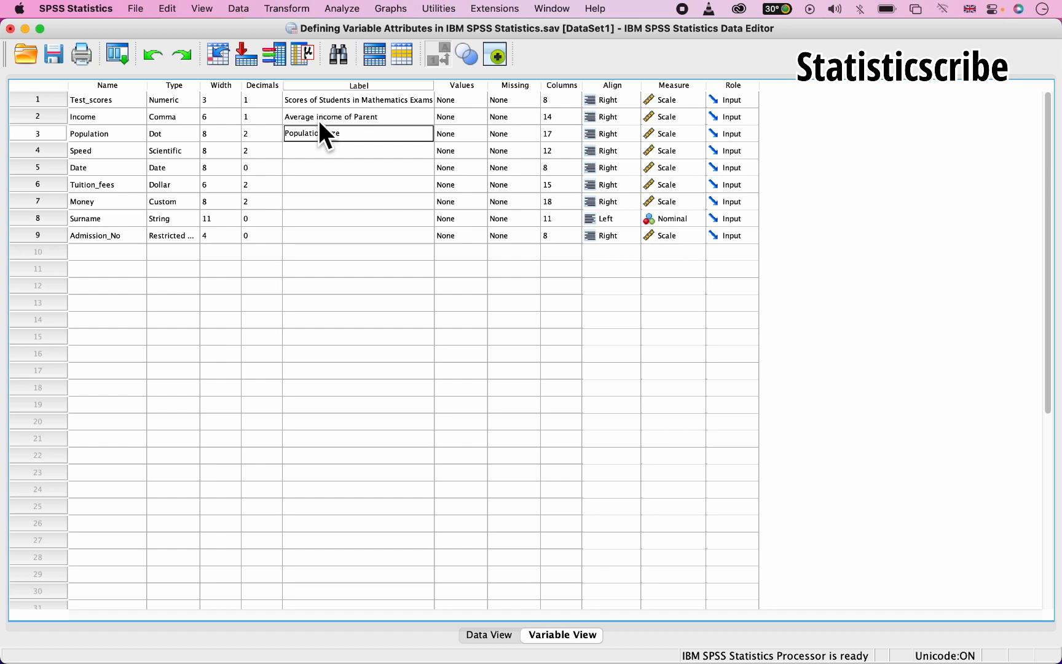
type("of Nigeria in 2006")
key("Return")
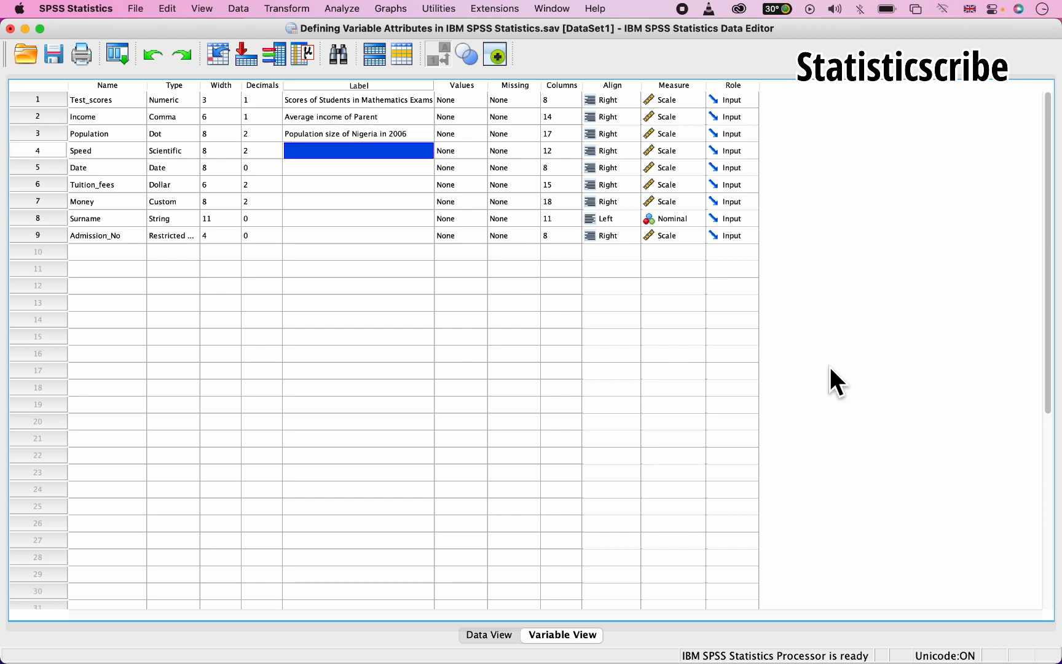
Label the Speed variable "Speed of light in air" and the Date variable "Date of birth"
type("Speed of light in air")
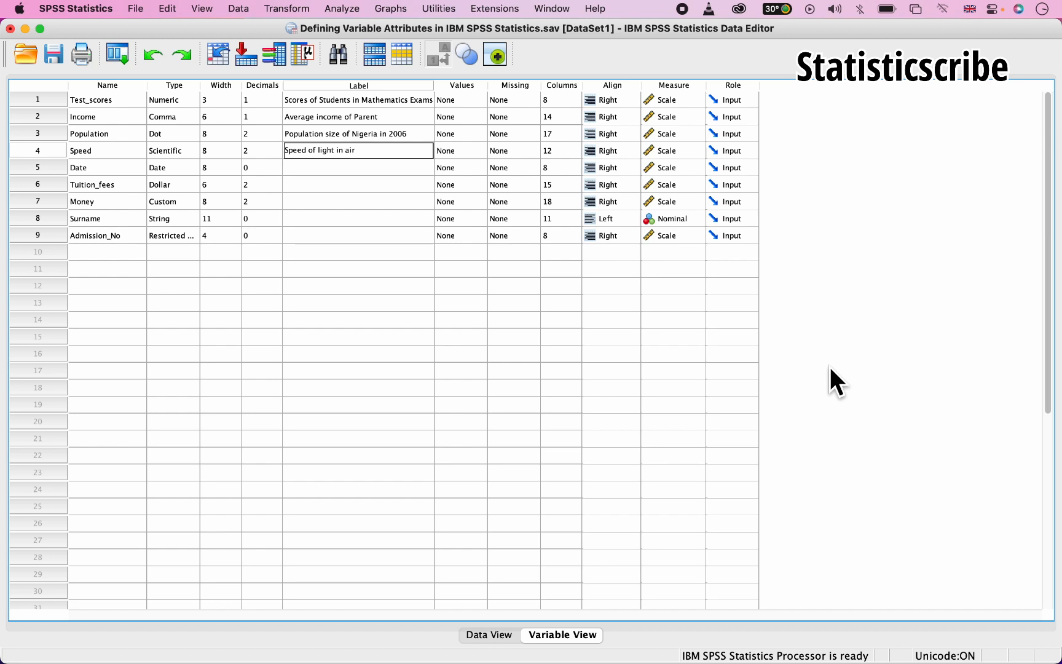
key("Return")
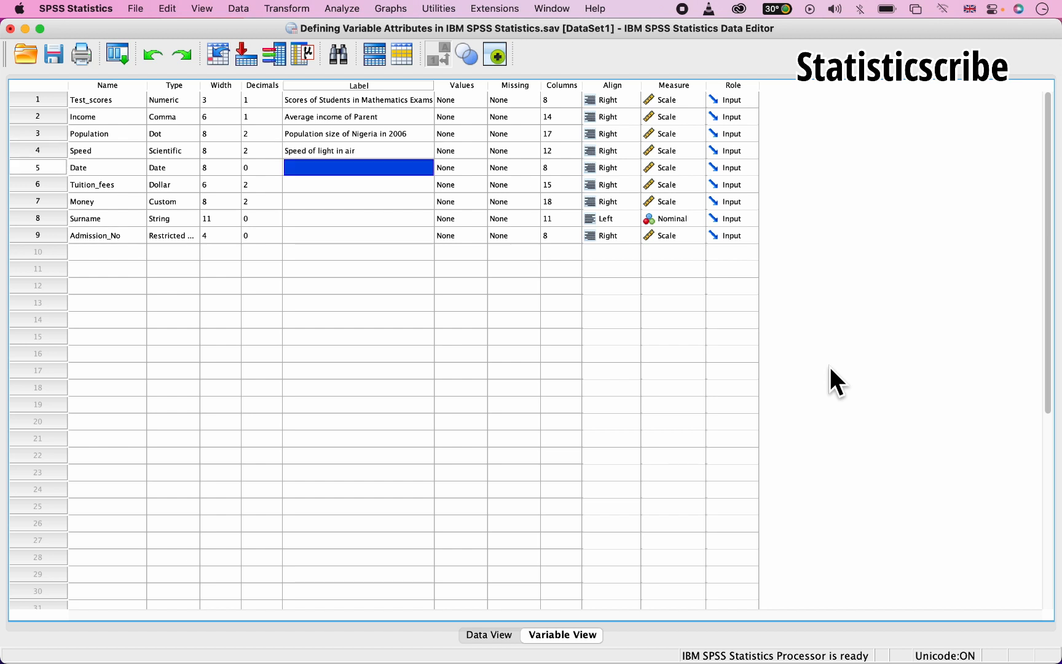
type("Da")
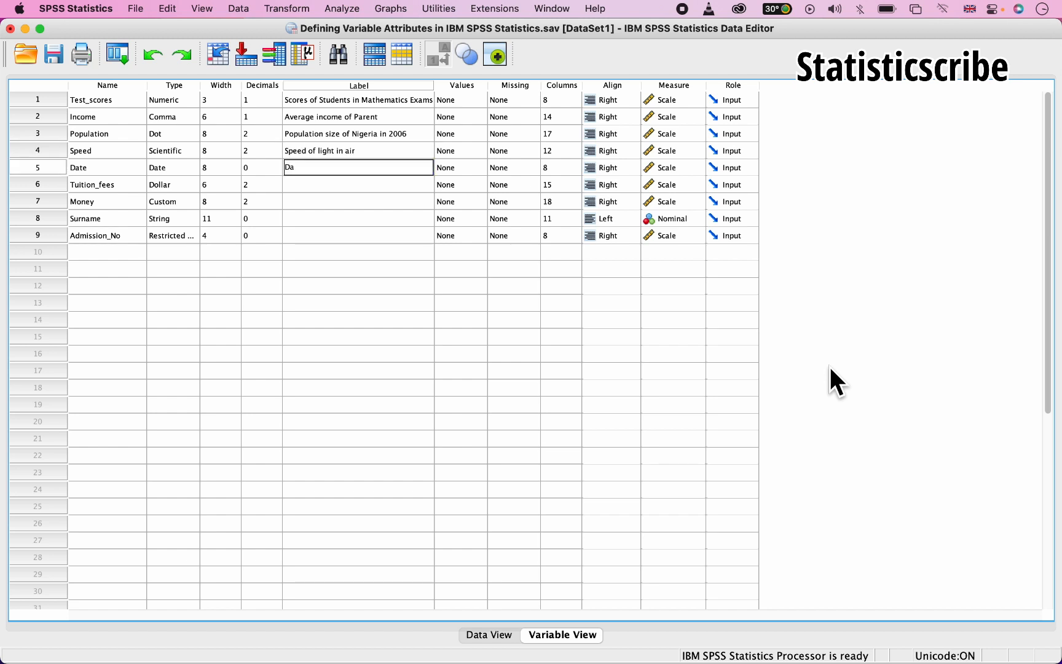
type("te of birth")
key("Return")
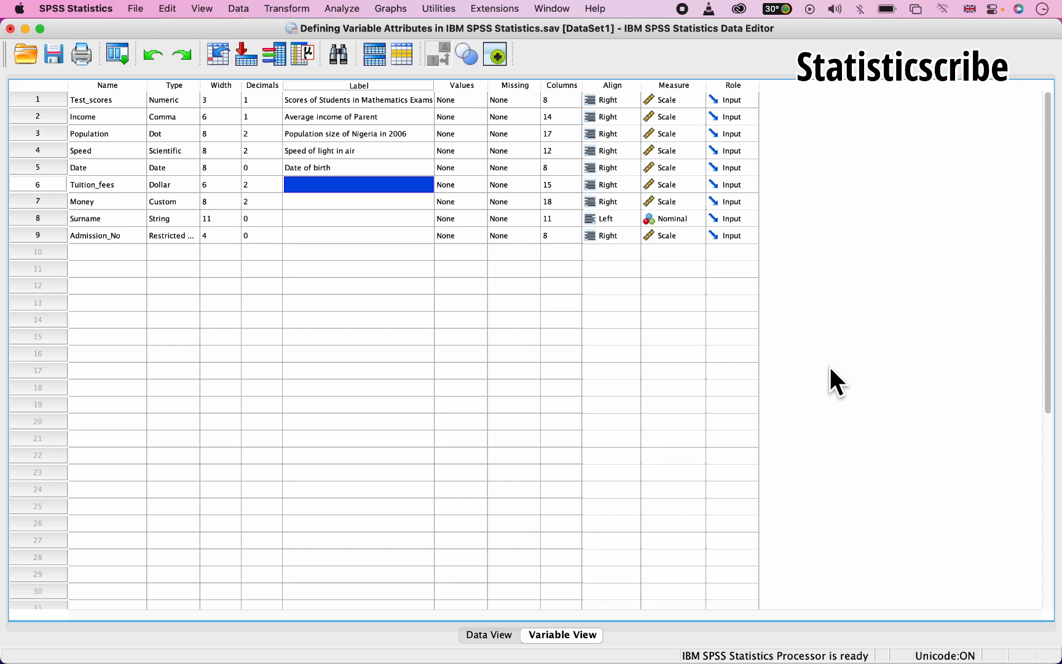
Label the Tuition_fees variable "Ahmaduu Bello Unoiversity Tuition fees" and the Money variable "Money Spent on food"
type("Ah")
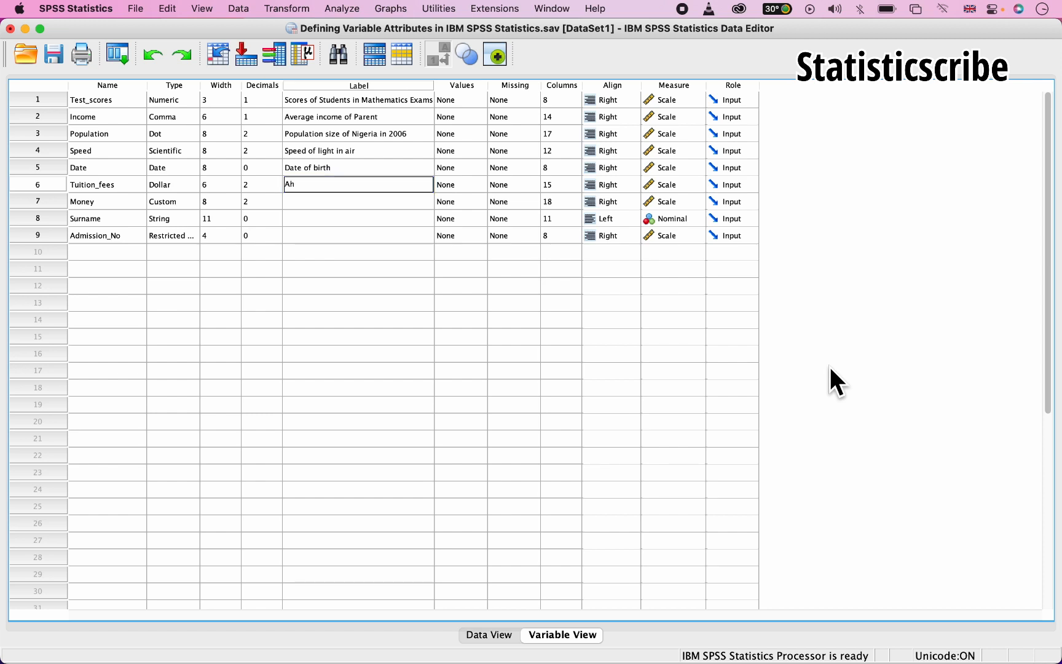
type("maduu Be")
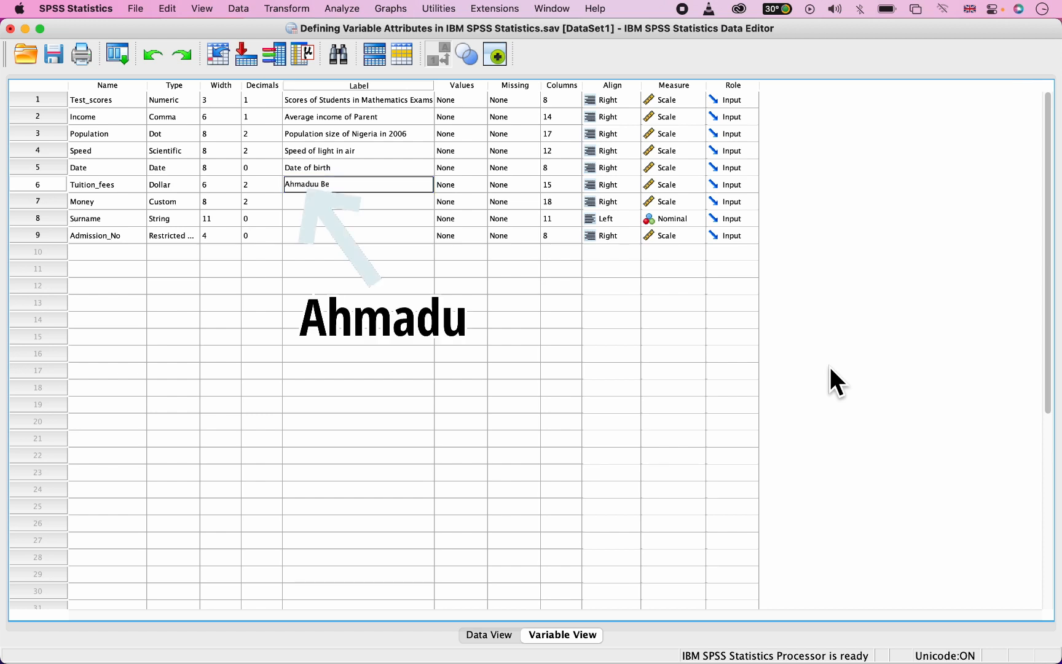
type("llo Unoivers")
type("ity Tuition fees")
key("Return")
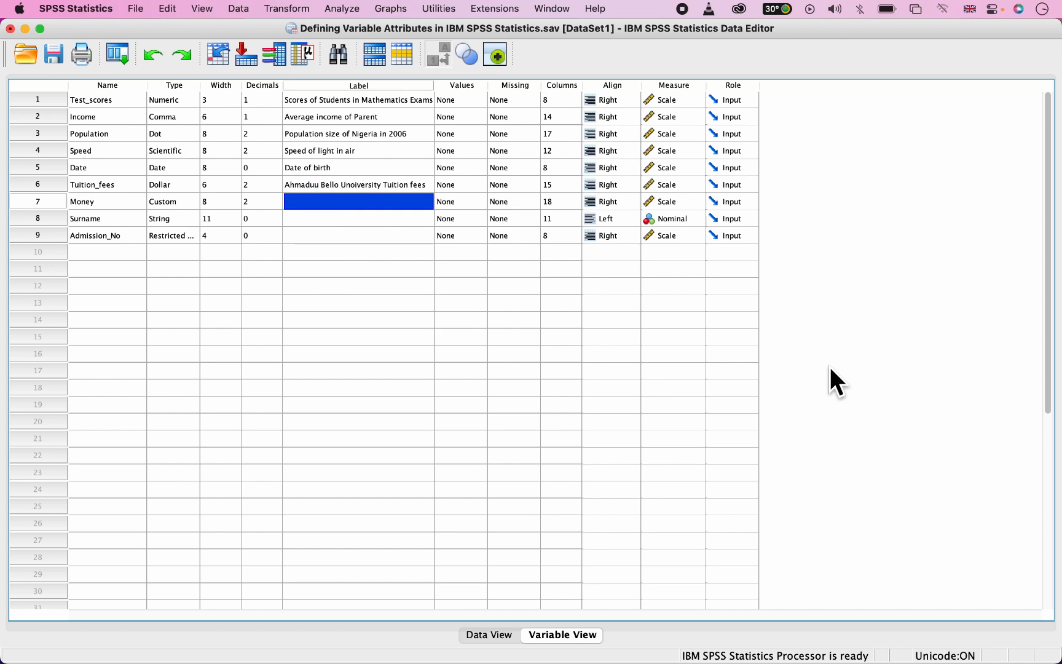
type("M")
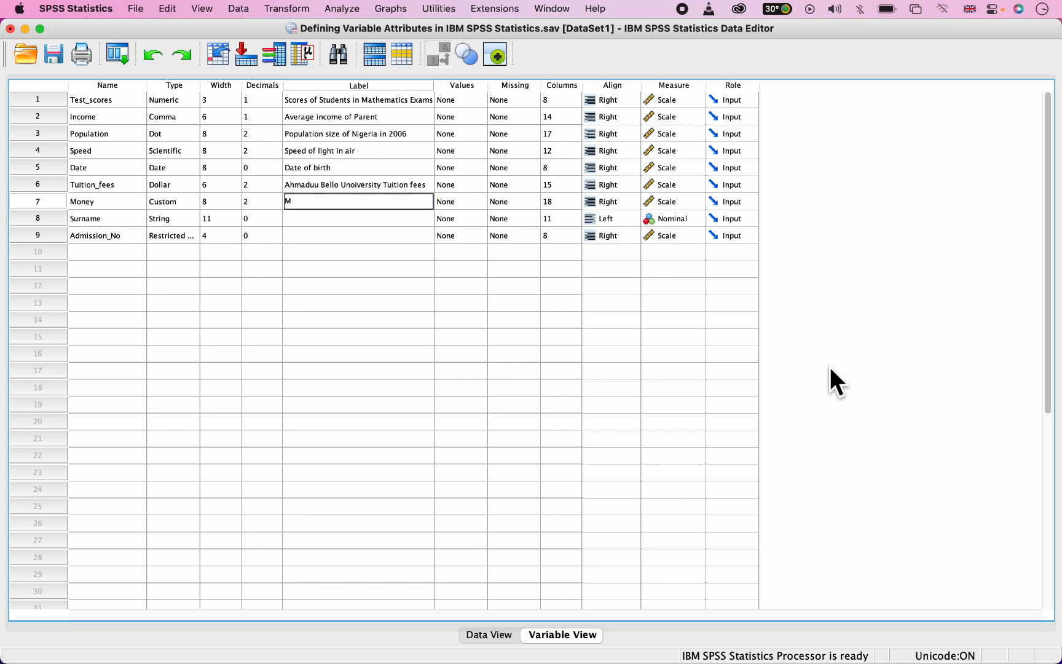
type("oney Spent on food")
key("Return")
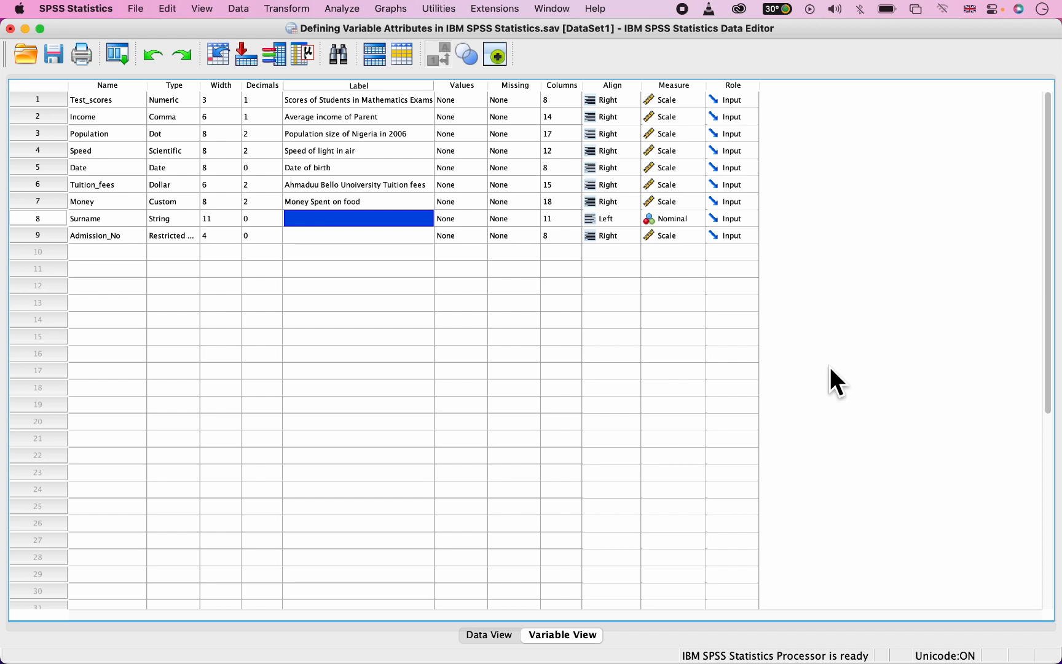
Enter "What is your surname?" as the label of the Surname variable
type("What")
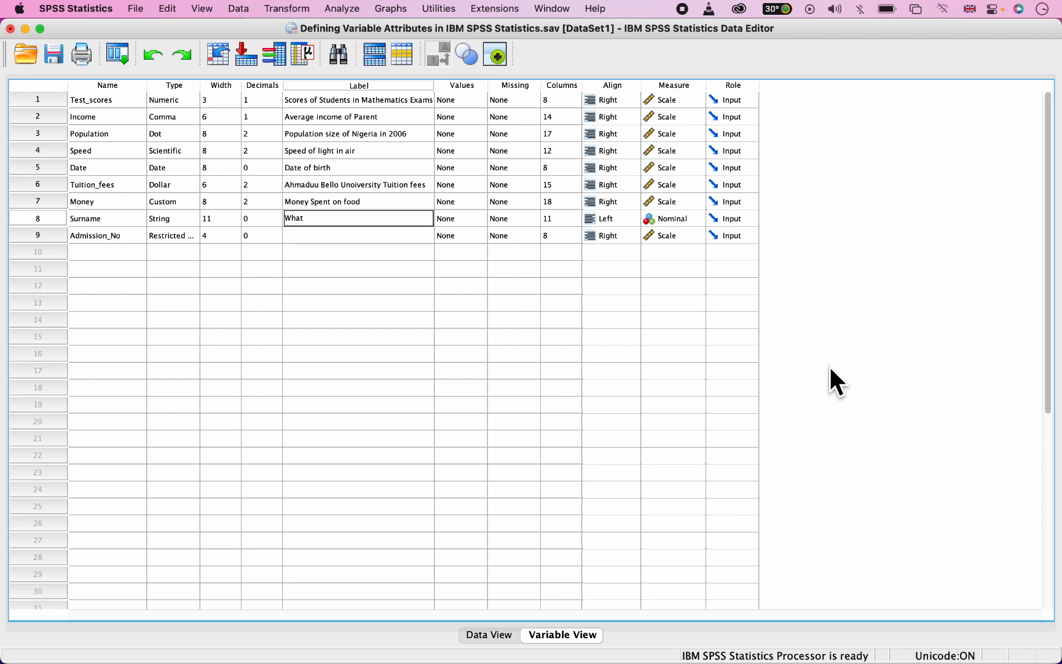
type(" is your surname?")
key("Return")
type("\\")
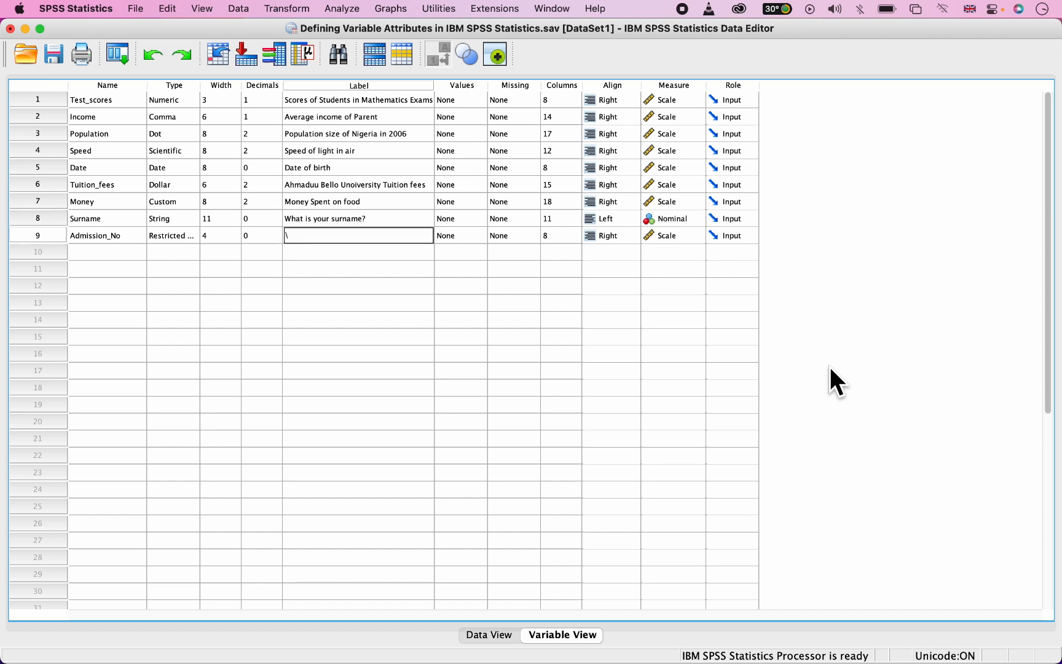
Replace the Surname variable's label with "Student Surname"
left_click(344, 218)
left_click(346, 219)
triple_click(377, 218)
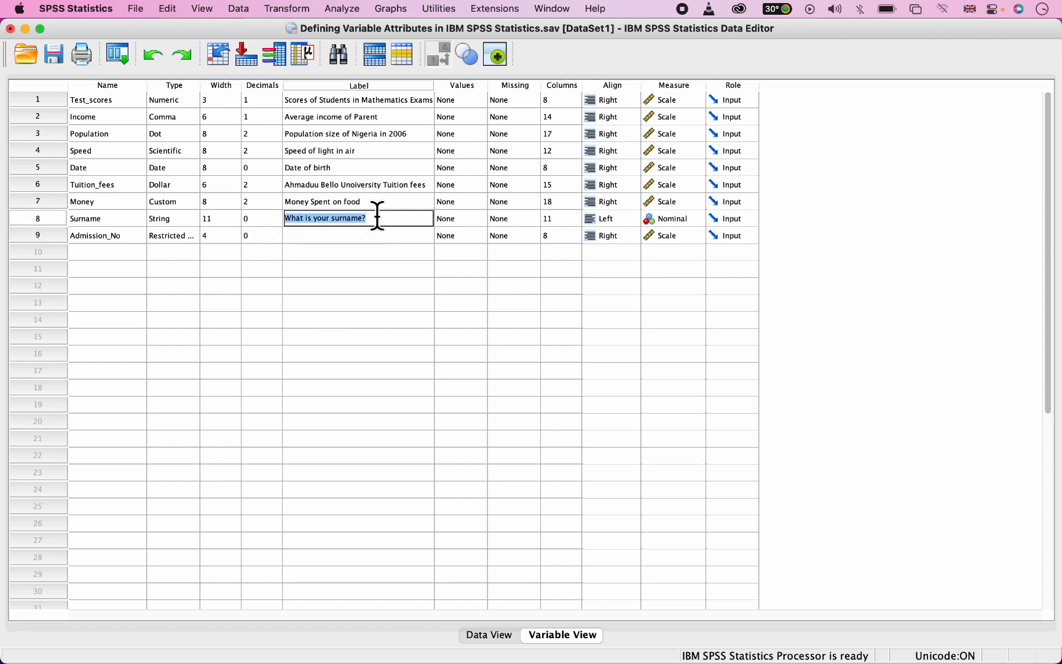
type("Suten")
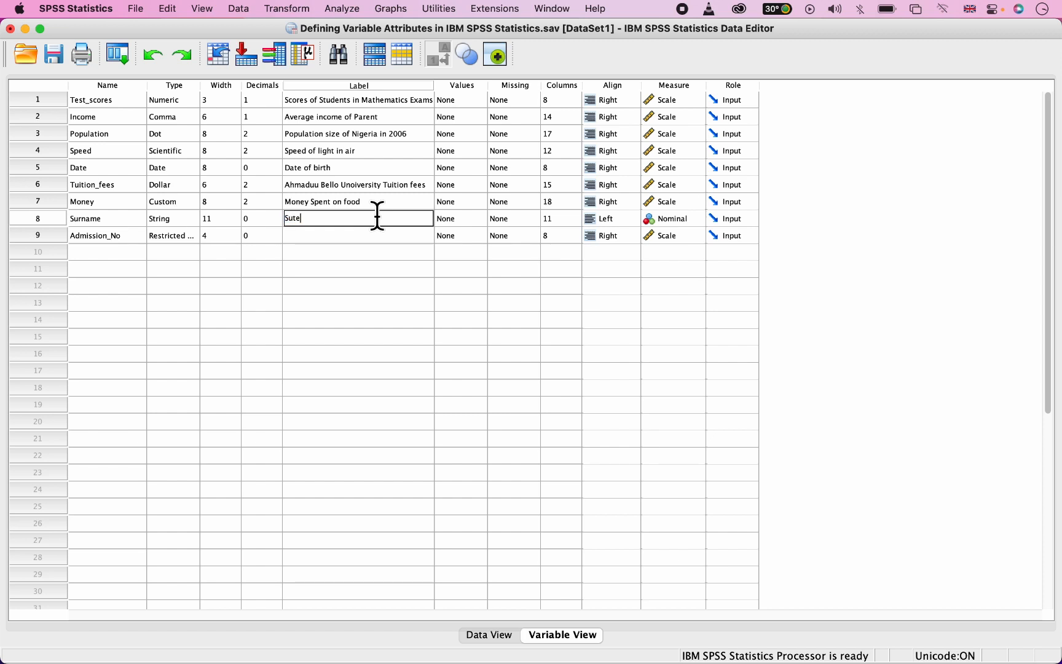
key("BackSpace")
key("BackSpace")
key("BackSpace")
key("BackSpace")
type("tudent Surname")
key("Return")
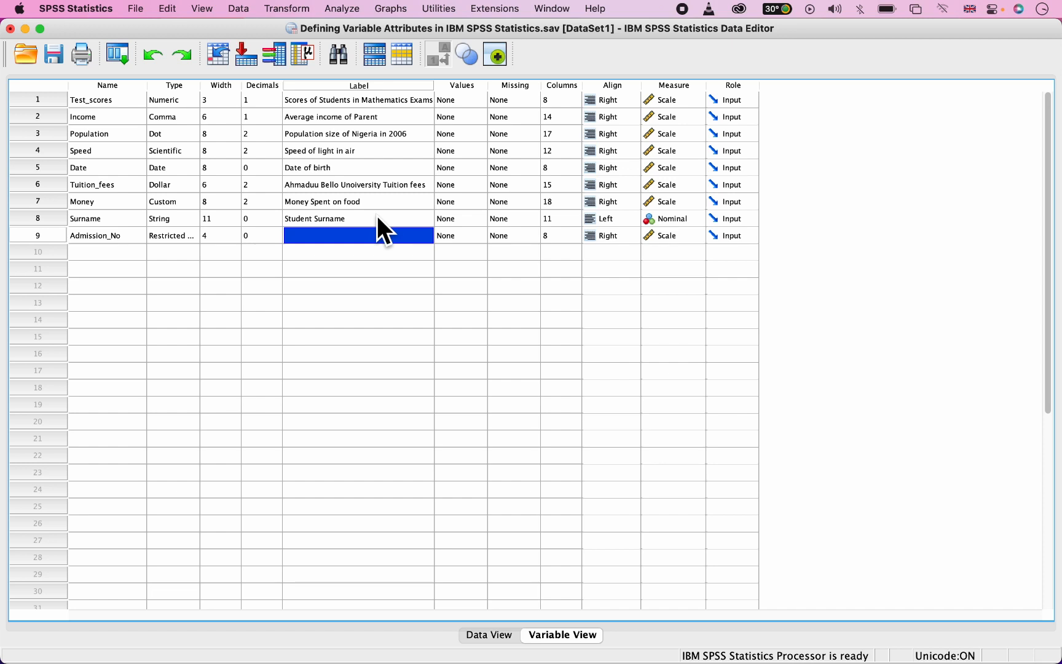
Enter "Student Admission Number" as the label of the Admission_No variable
type("Student")
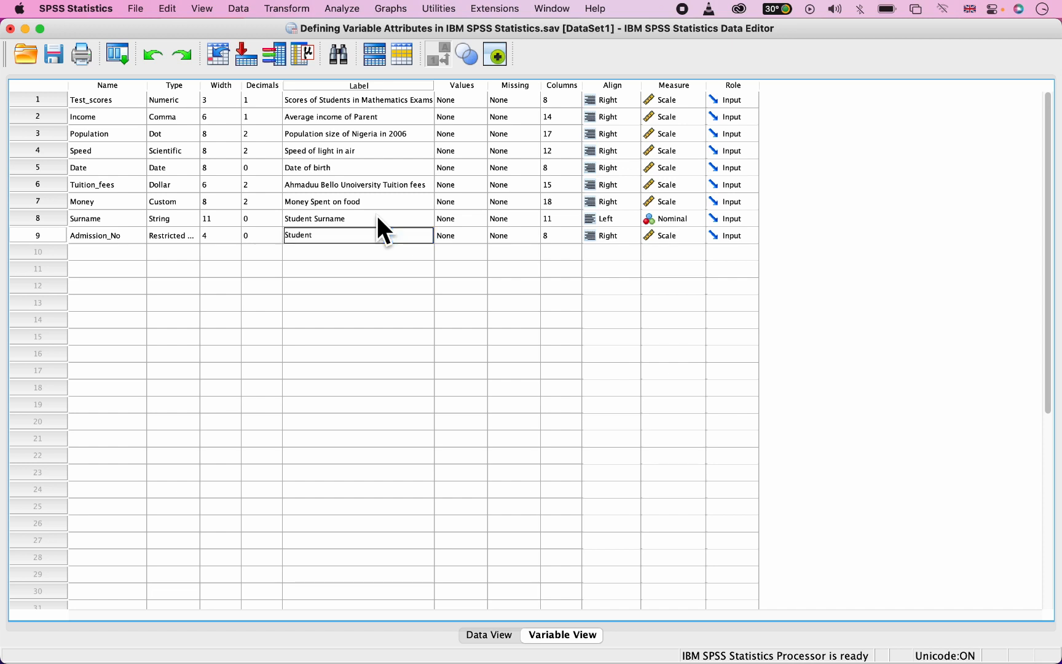
type(" Admission Number")
key("Return")
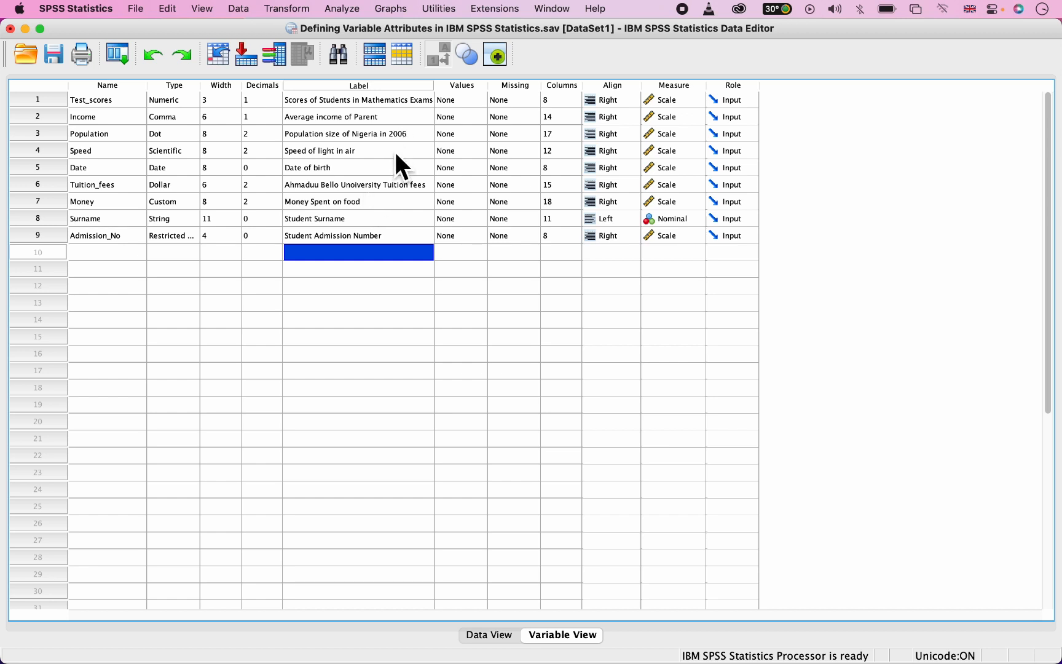
left_click(393, 101)
left_click(381, 123)
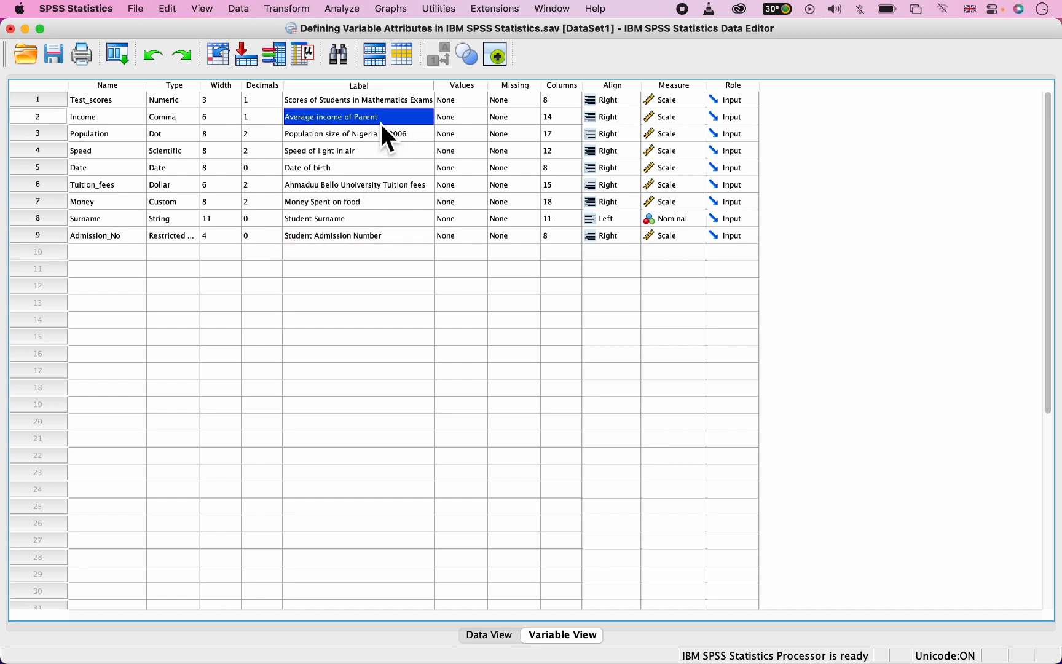
left_click(380, 133)
left_click(119, 120)
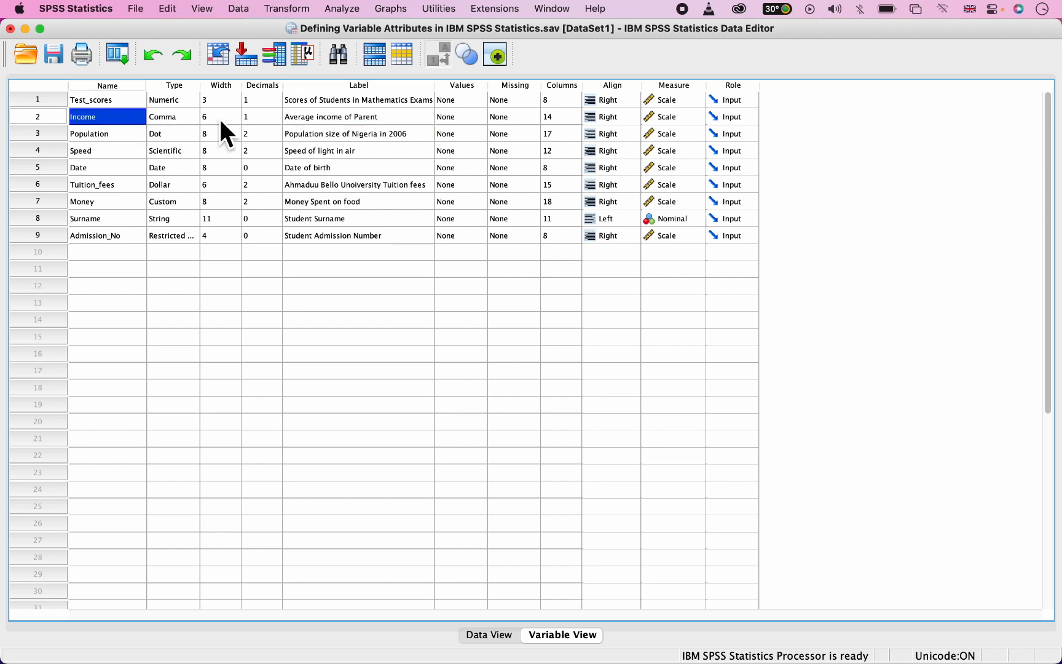
left_click(334, 121)
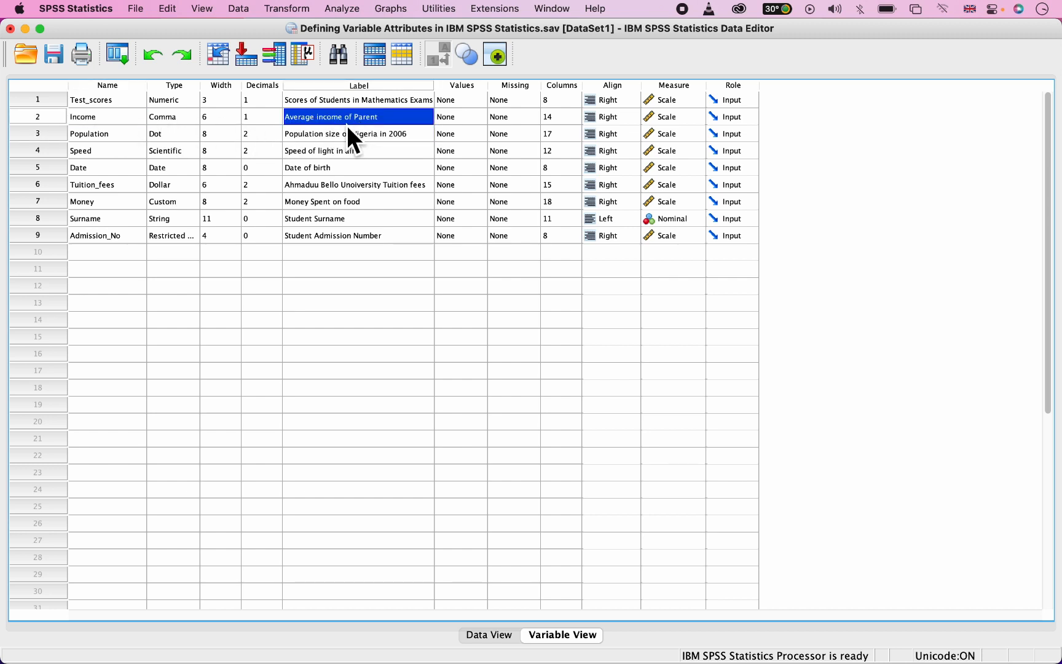
left_click(382, 140)
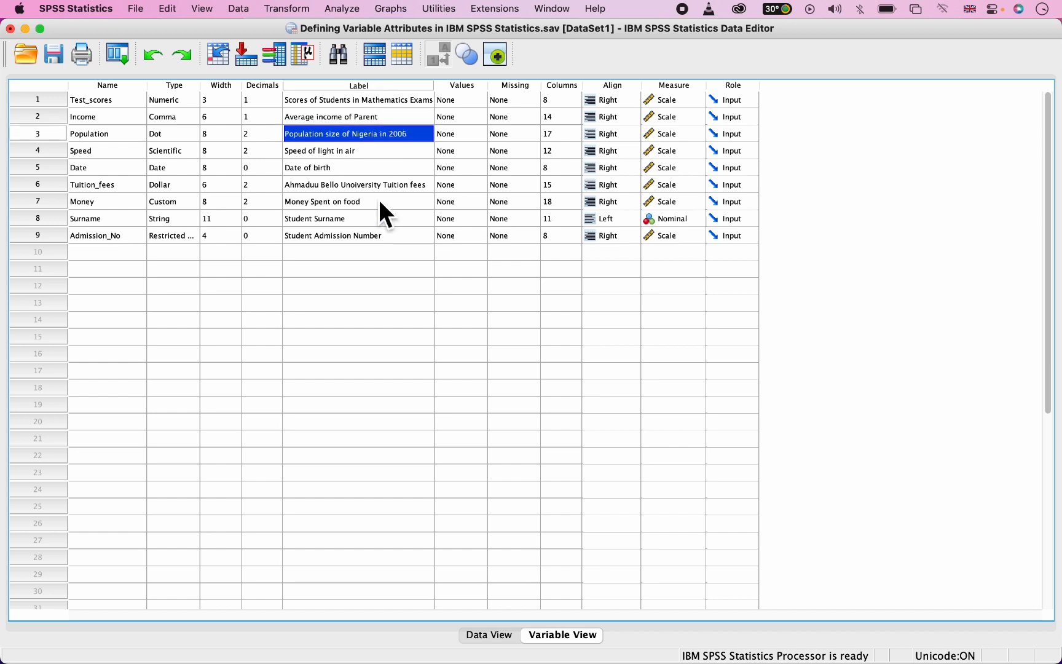
left_click(354, 219)
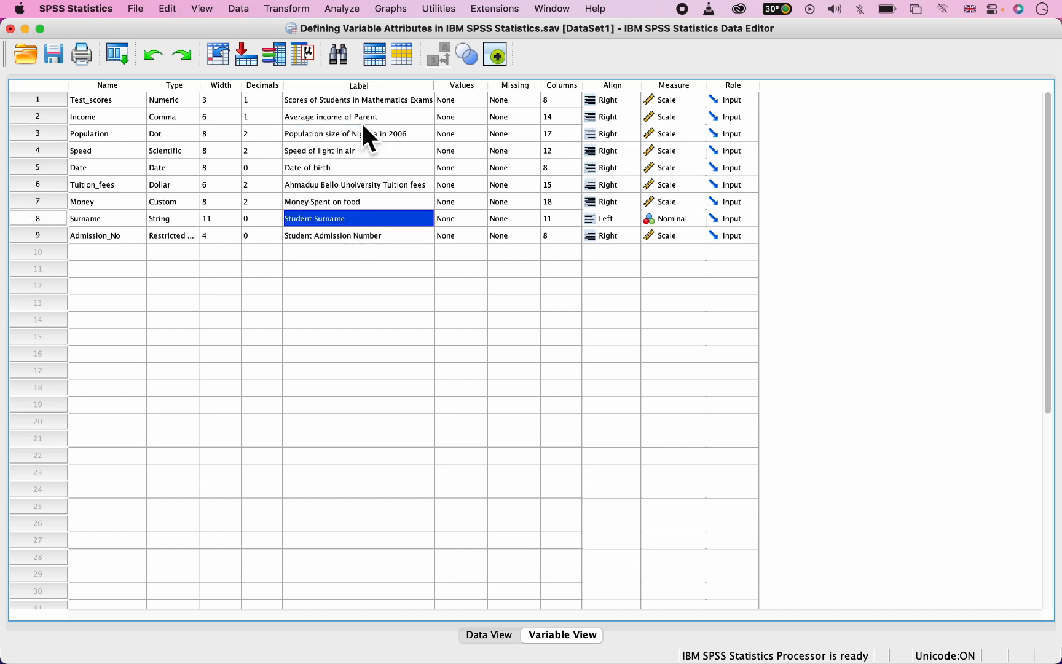
Delete the whole label text of the Income variable, leaving its label cell empty
left_click(358, 120)
double_click(393, 119)
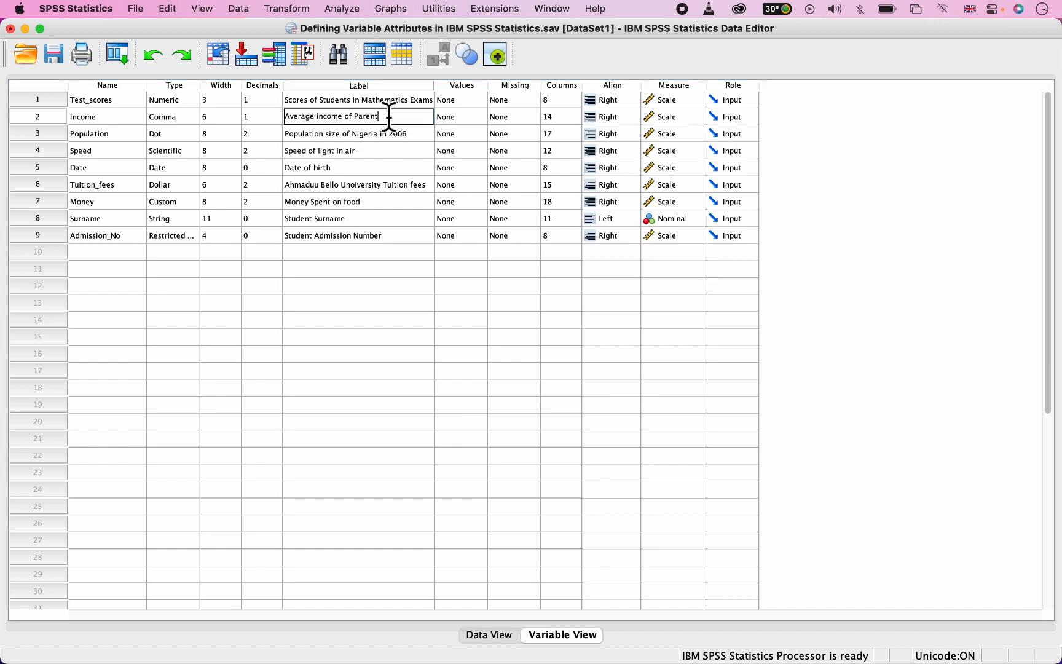
left_click(389, 119)
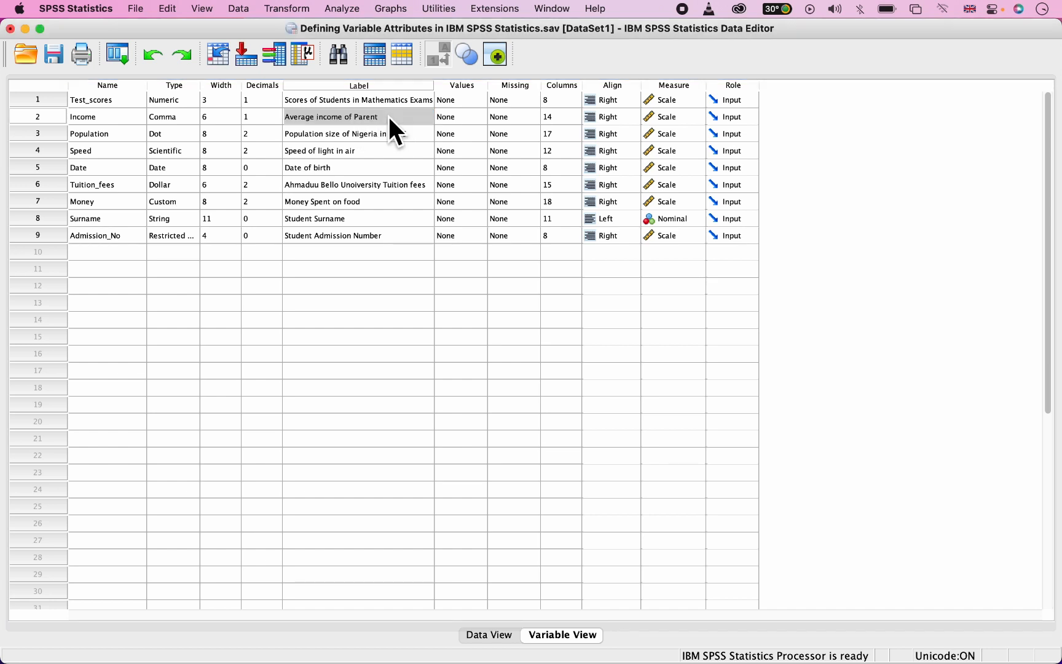
key("BackSpace")
key("BackSpace")
key("BackSpace")
key("BackSpace")
key("BackSpace")
key("BackSpace")
key("BackSpace")
key("BackSpace")
key("BackSpace")
key("BackSpace")
key("BackSpace")
key("BackSpace")
key("BackSpace")
key("BackSpace")
key("BackSpace")
key("BackSpace")
key("BackSpace")
key("BackSpace")
key("BackSpace")
key("BackSpace")
key("BackSpace")
key("BackSpace")
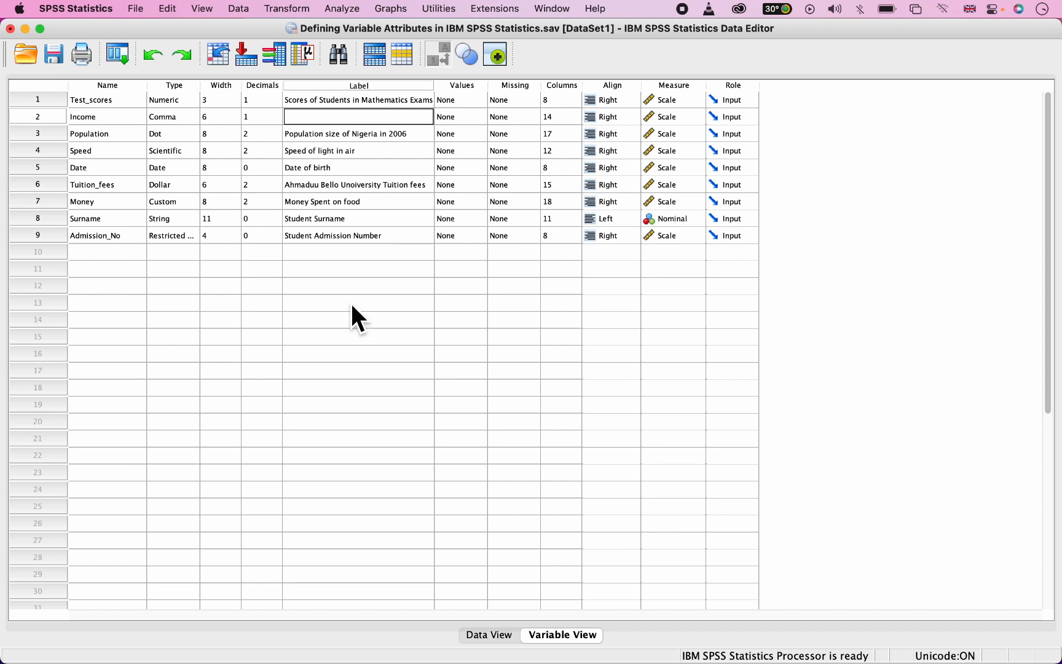
left_click(358, 270)
left_click(360, 118)
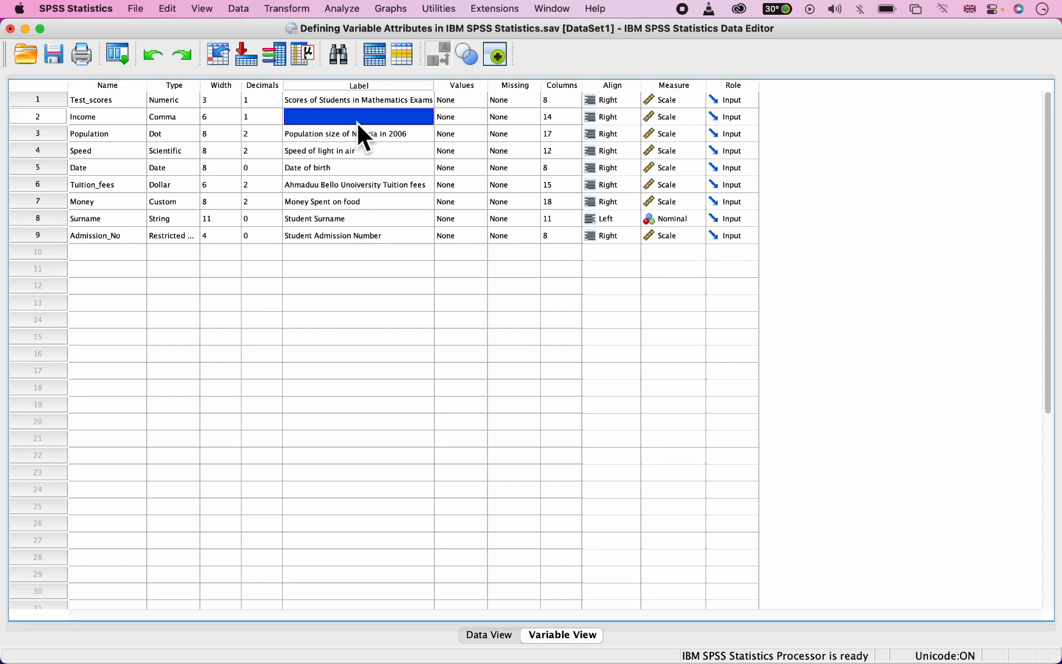